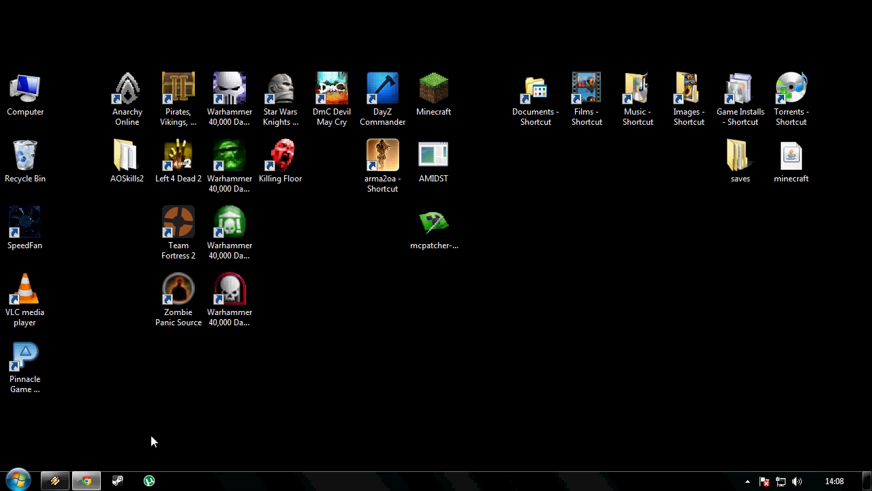
Switch to Chrome and download the Universal build of Forge 6.6.0 for Minecraft 1.4.7 through its direct link.
left_click(86, 481)
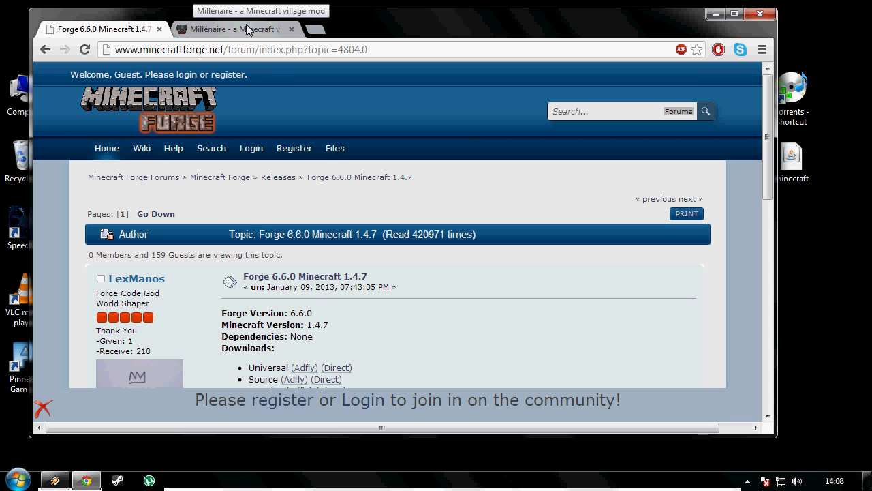
scroll(313, 140, "down", 1)
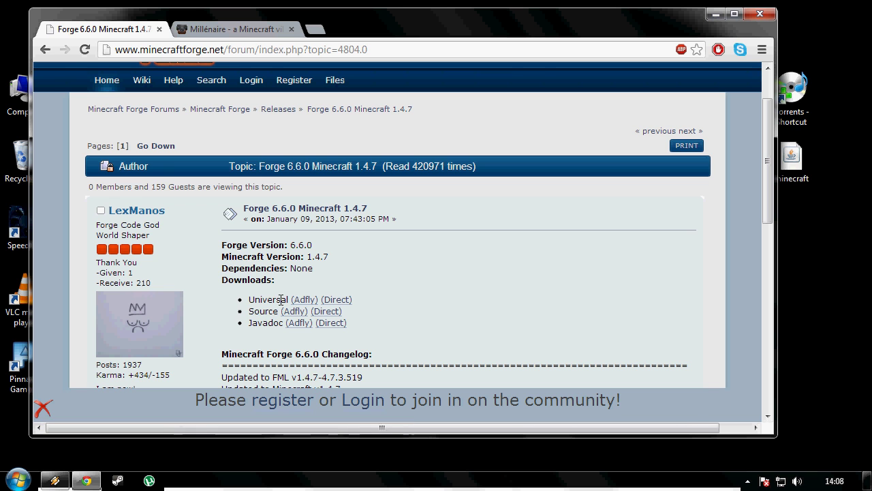
left_click(337, 302)
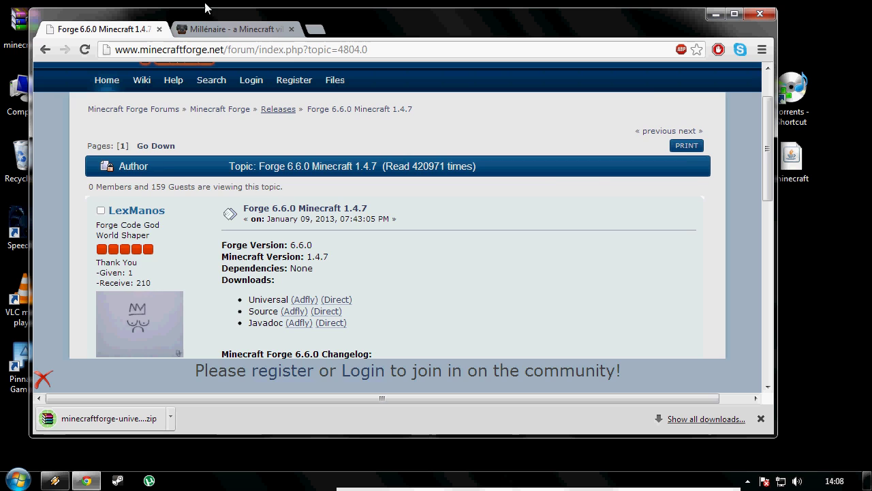
Close the Forge page and download Millénaire 4.1.7 for Minecraft 1.4.6 from the Millénaire site.
left_click(159, 29)
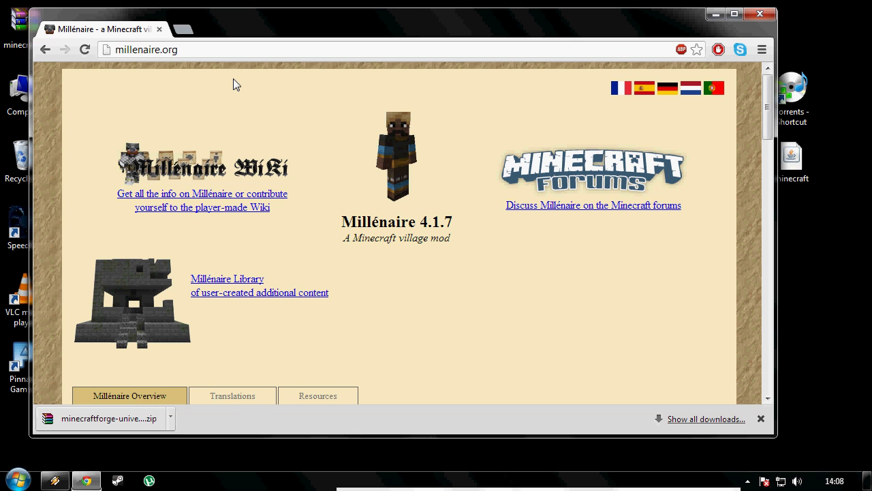
scroll(310, 111, "down", 1)
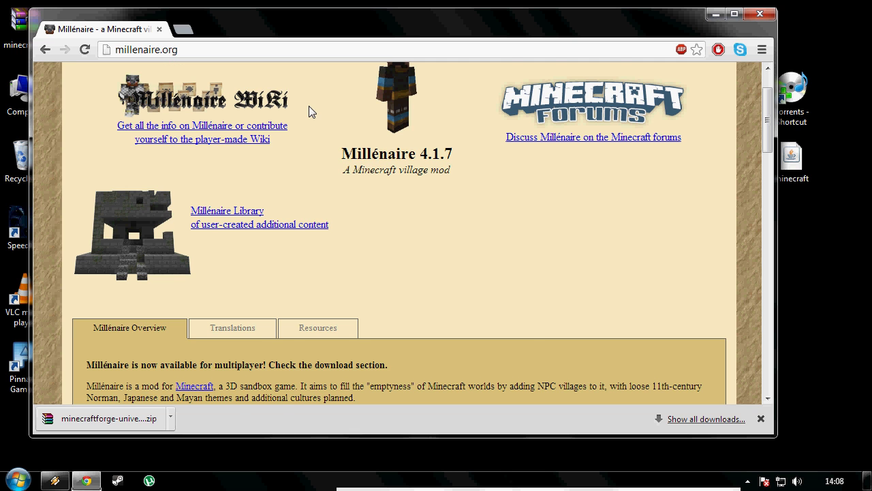
scroll(310, 111, "down", 3)
scroll(310, 109, "down", 2)
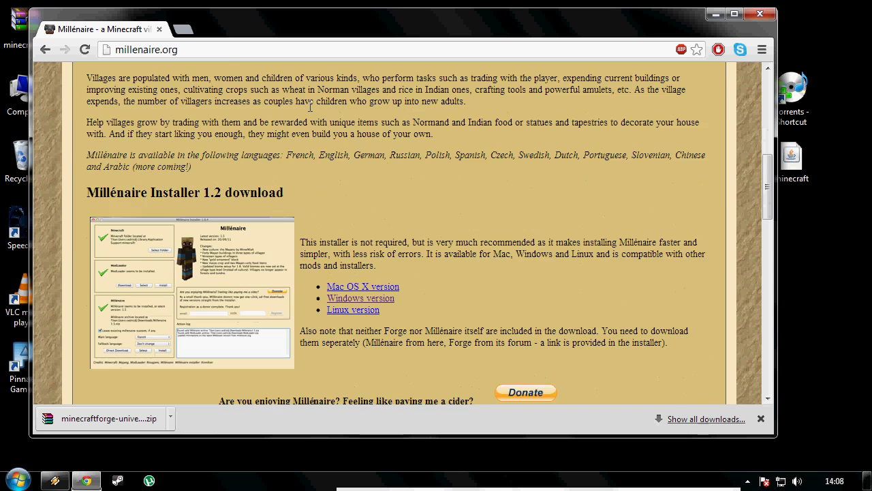
scroll(310, 109, "down", 4)
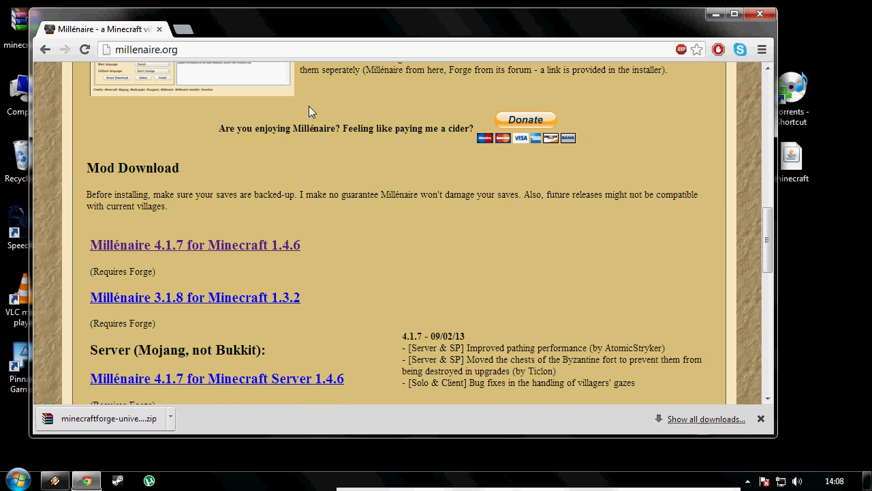
scroll(309, 112, "down", 1)
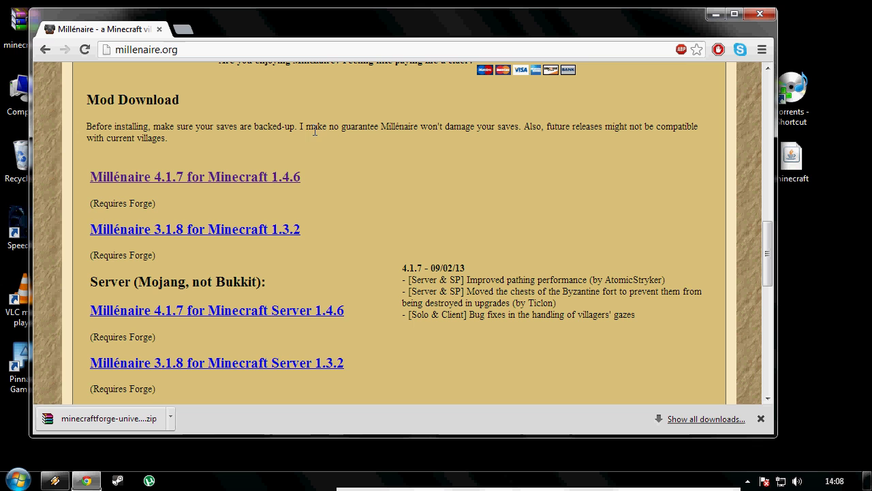
left_click(242, 177)
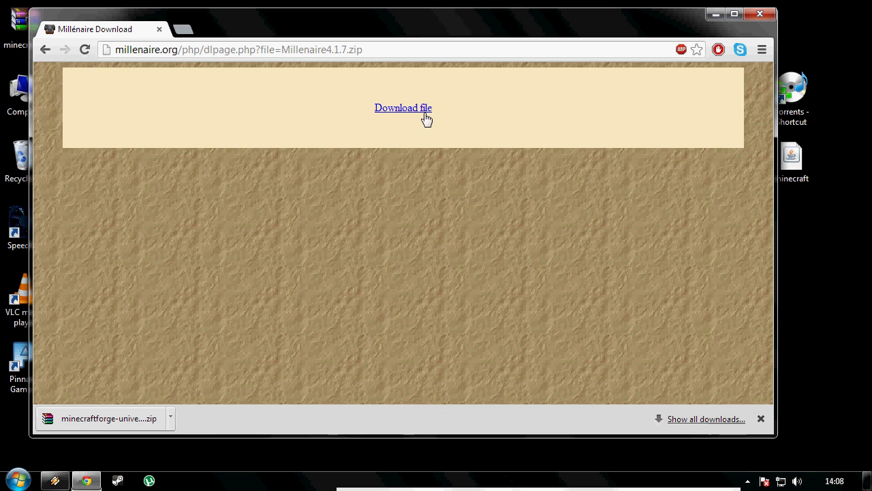
left_click(418, 110)
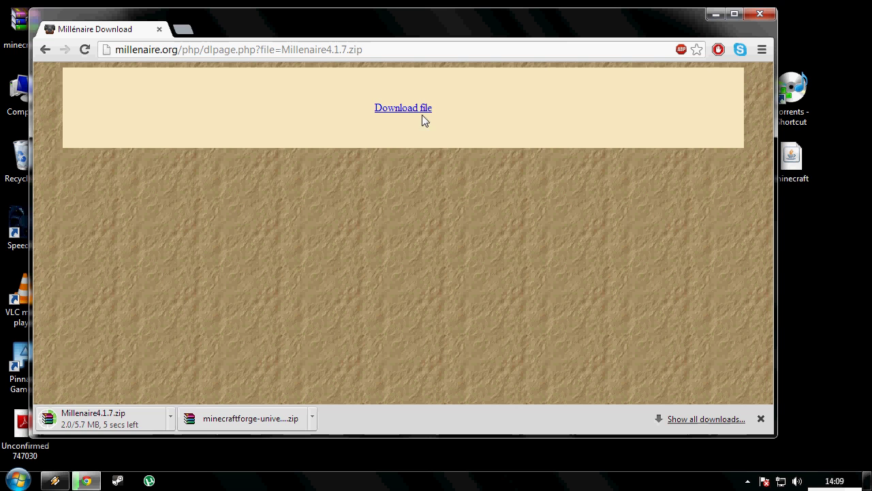
Close the browser and place the downloaded Forge and Millénaire archives side by side in the desktop's empty area below the saves folder.
left_click_drag(475, 39, 525, 49)
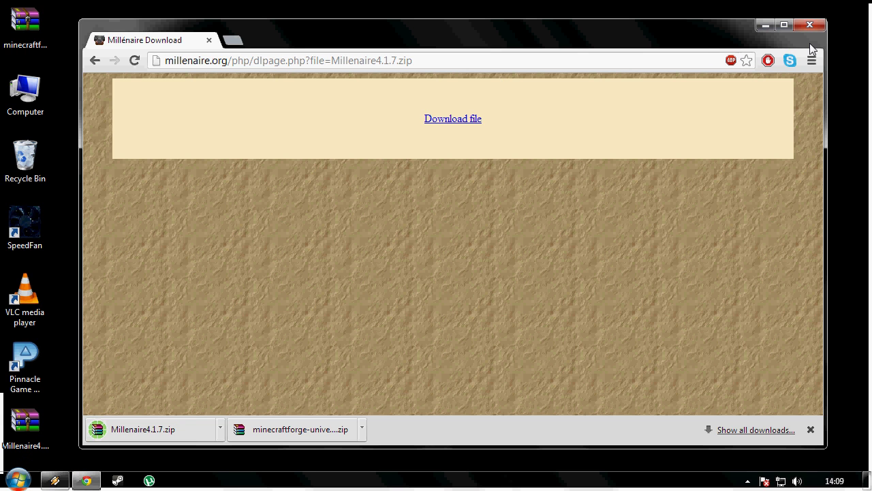
left_click(810, 24)
left_click_drag(25, 24, 649, 289)
left_click_drag(35, 416, 695, 290)
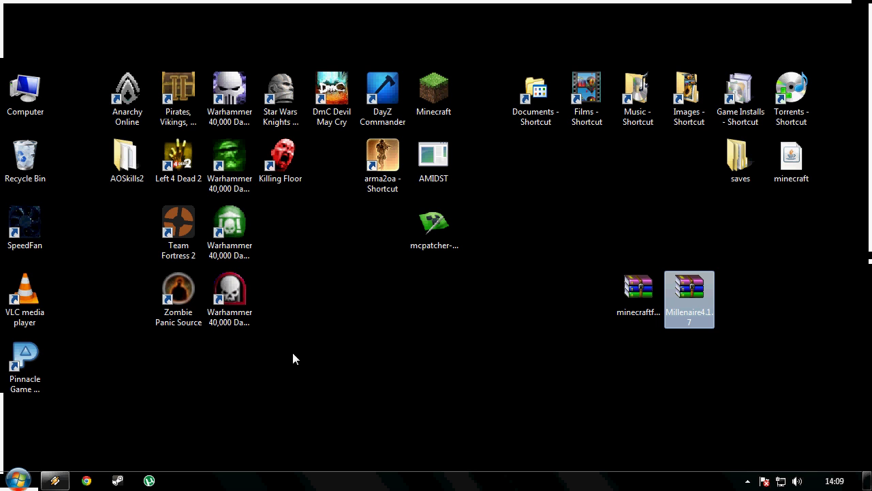
Find the Roaming folder by searching for %appdata% and open its .minecraft\bin folder.
left_click(15, 479)
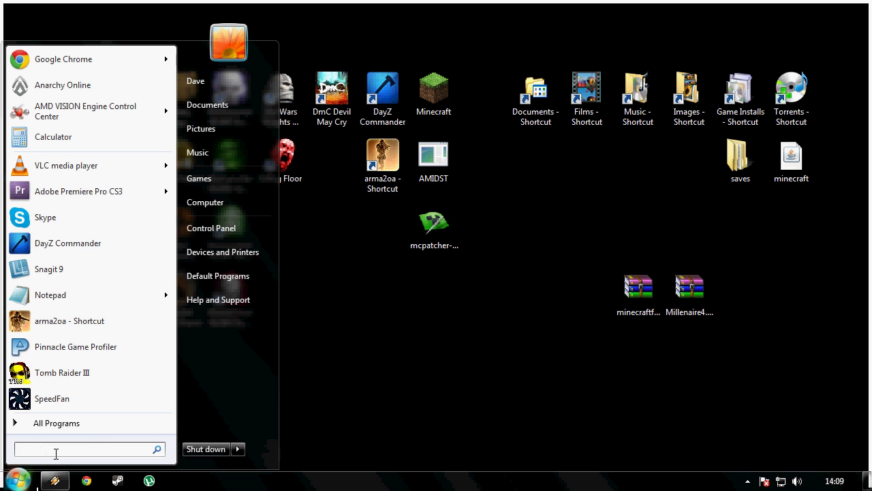
type("%")
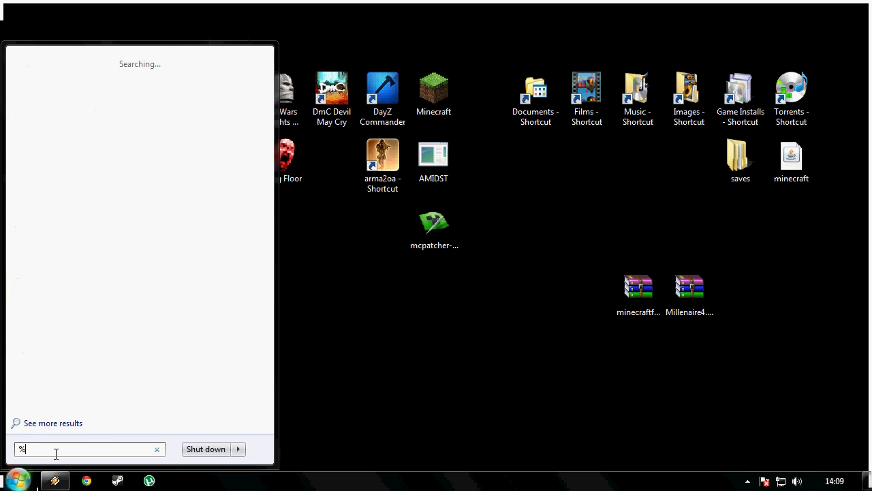
type("appda")
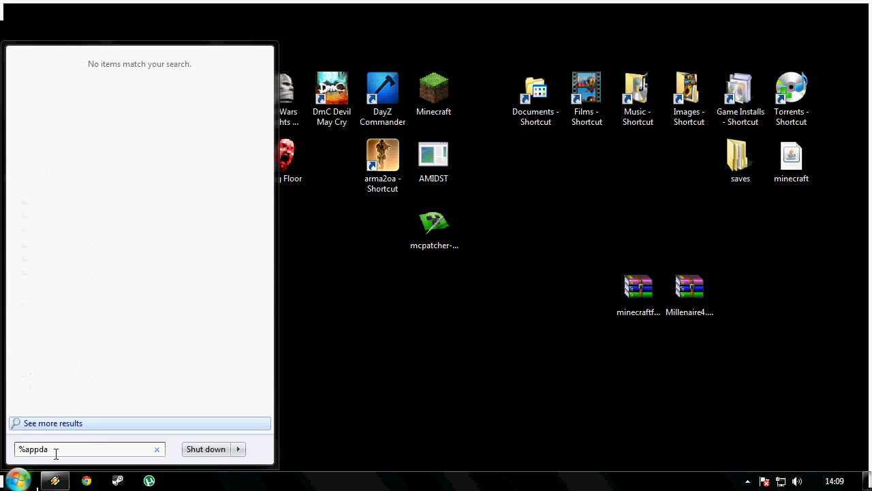
type("ta%")
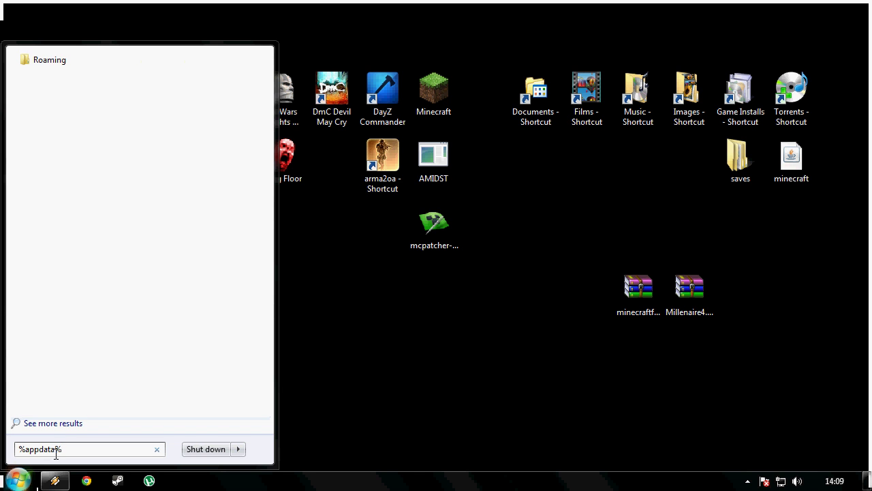
left_click(47, 57)
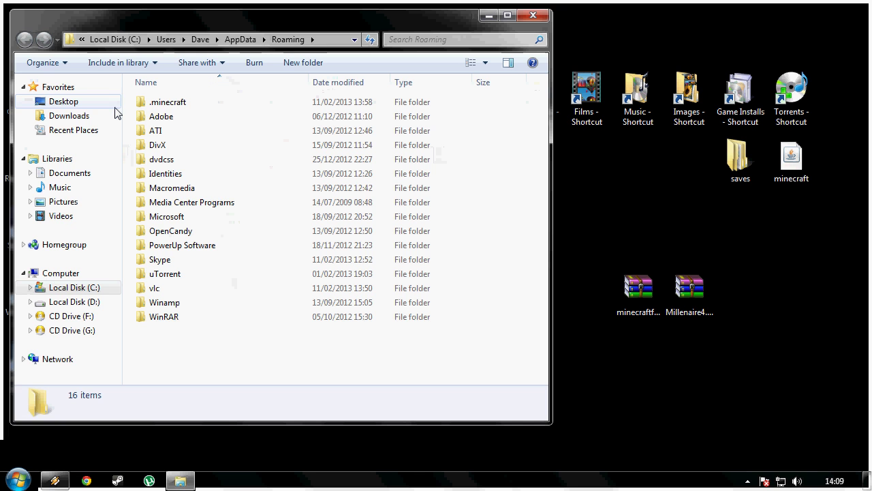
double_click(168, 102)
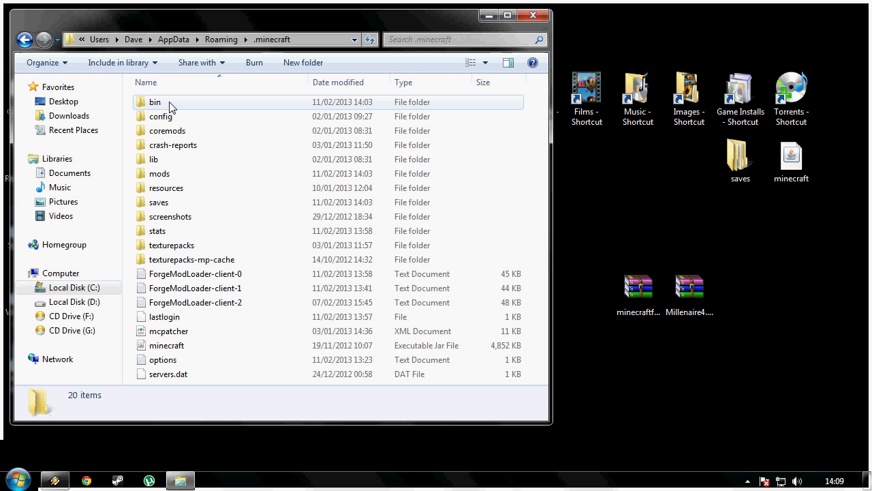
double_click(170, 103)
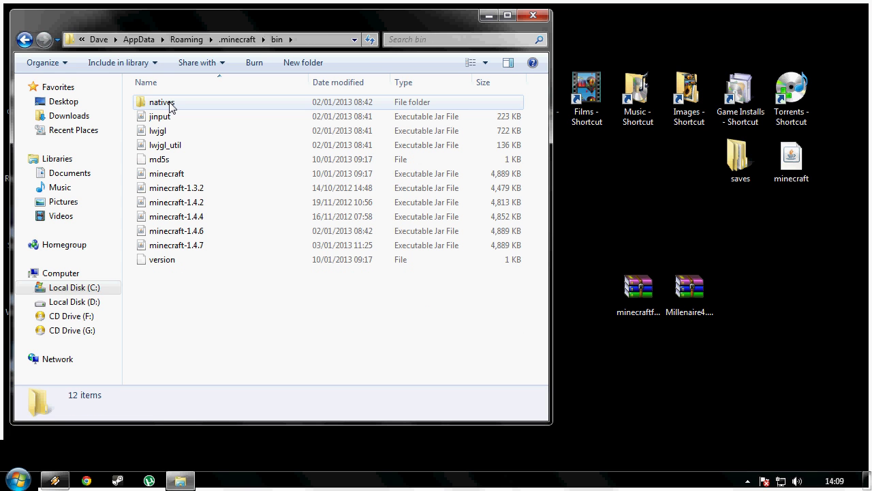
Open the minecraft jar file in WinRAR, dismiss the licence reminder and move the archive window clear of the Millénaire archive.
right_click(180, 176)
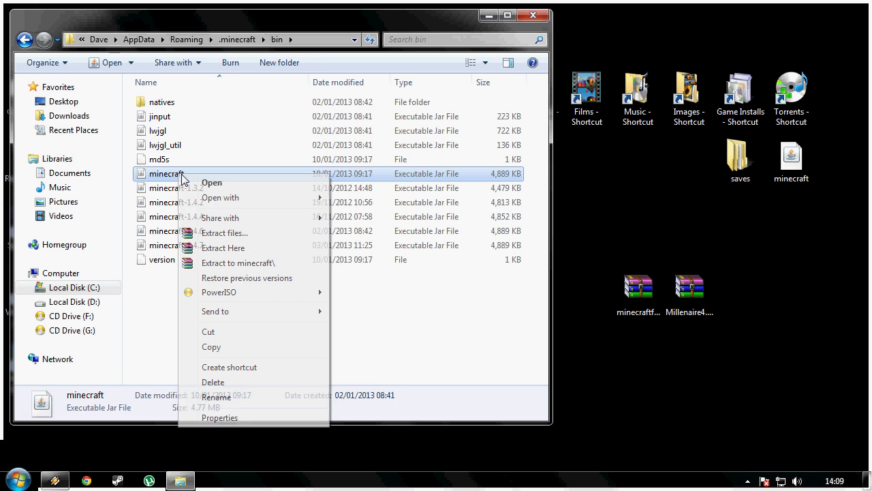
mouse_move(291, 206)
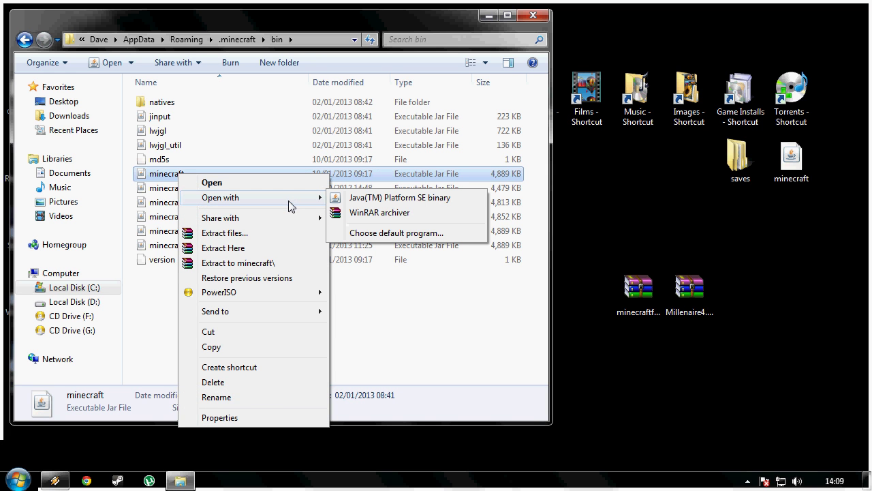
left_click(377, 214)
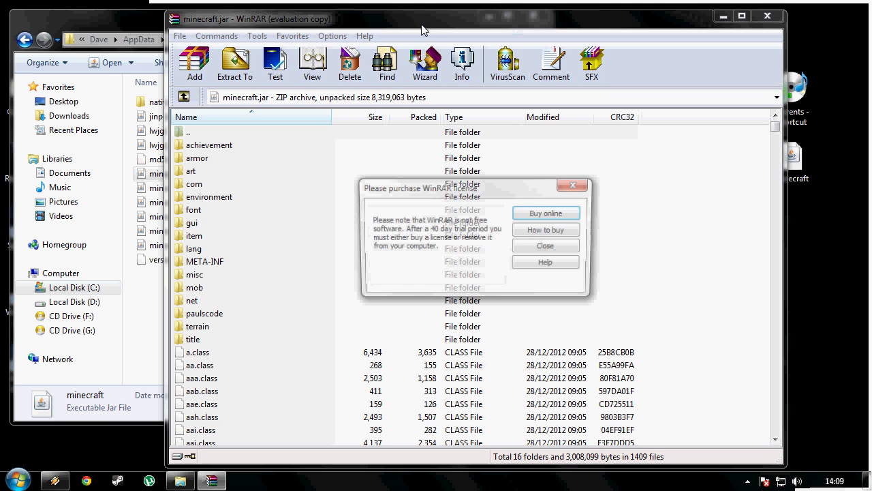
left_click(587, 186)
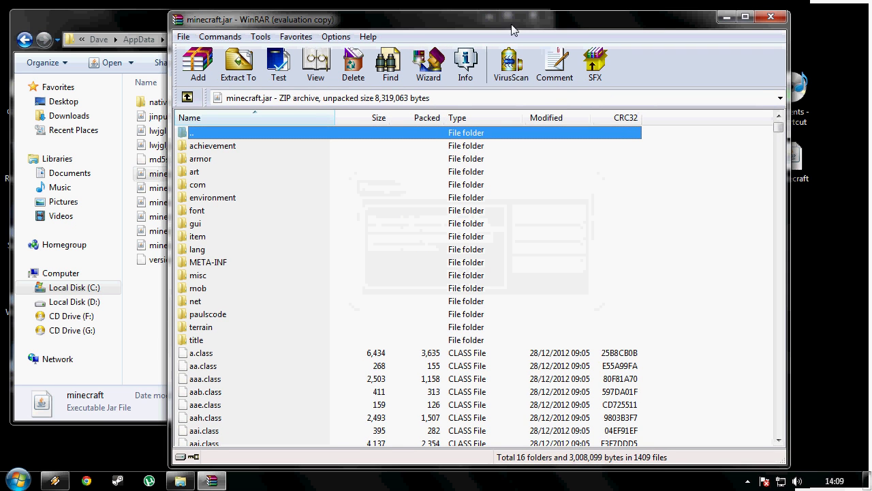
left_click_drag(511, 25, 348, 18)
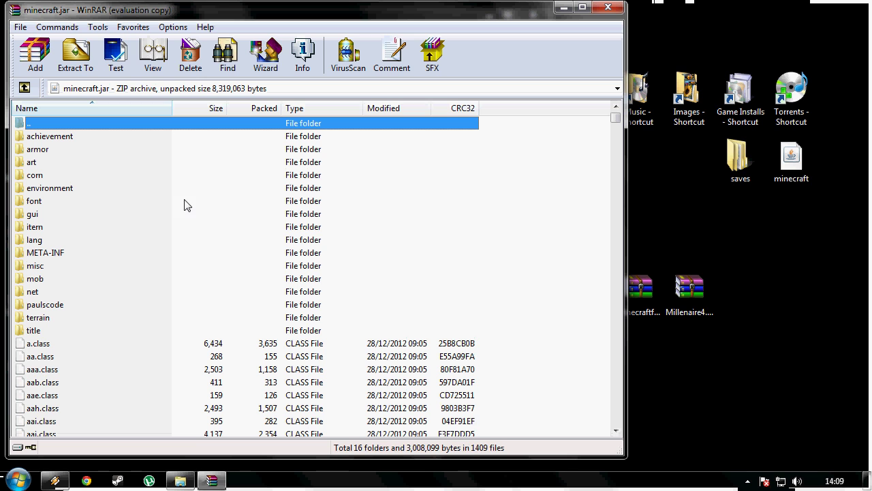
Delete the META-INF folder from minecraft.jar.
left_click(55, 253)
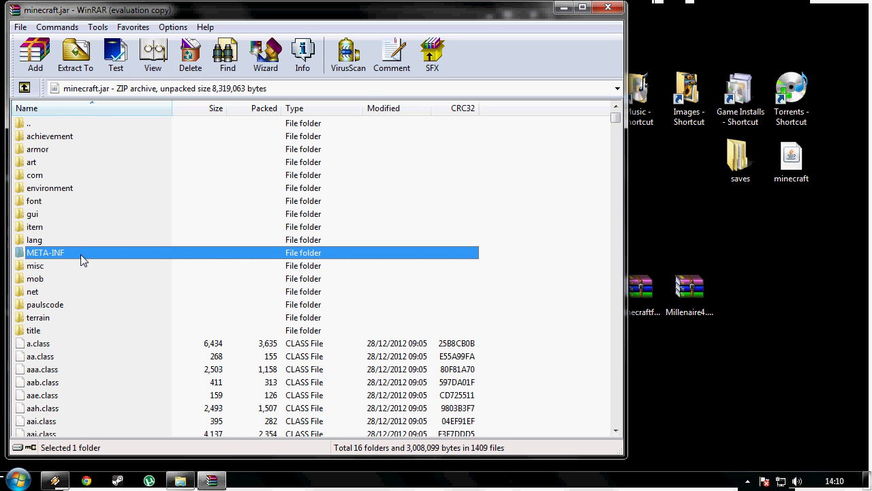
key("Delete")
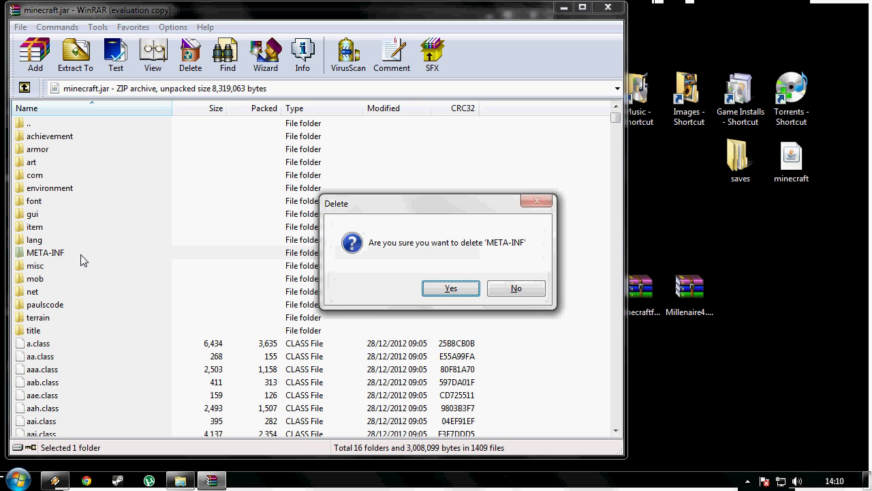
key("Return")
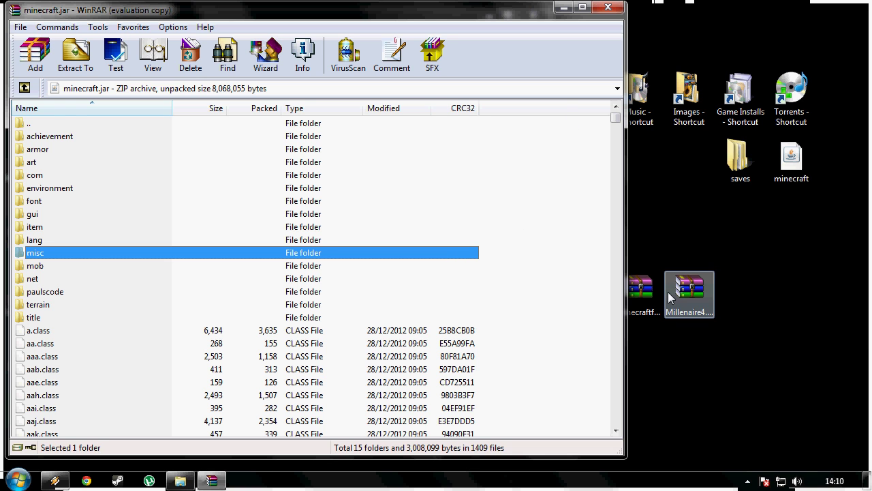
Open the minecraftforge-universal-1.4.7-6.6.0.497 archive in WinRAR, dismiss the licence reminder and position its window so the minecraft.jar file list stays accessible.
left_click_drag(655, 292, 747, 298)
right_click(749, 297)
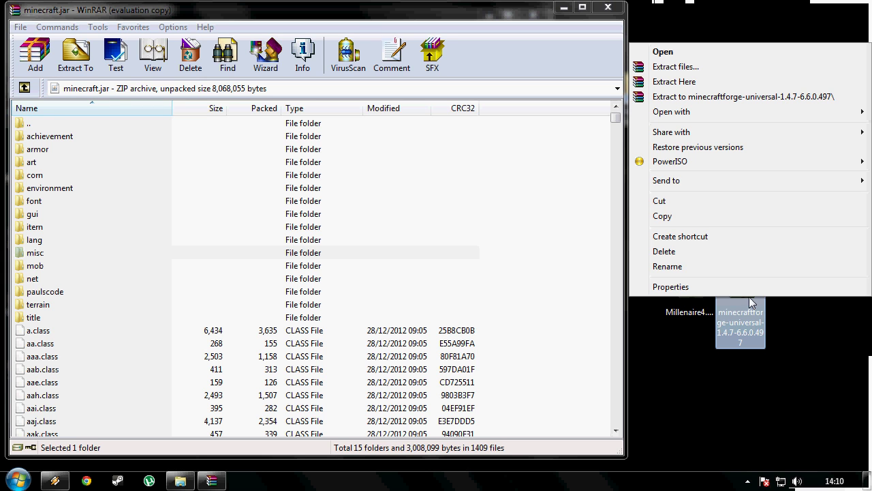
mouse_move(687, 117)
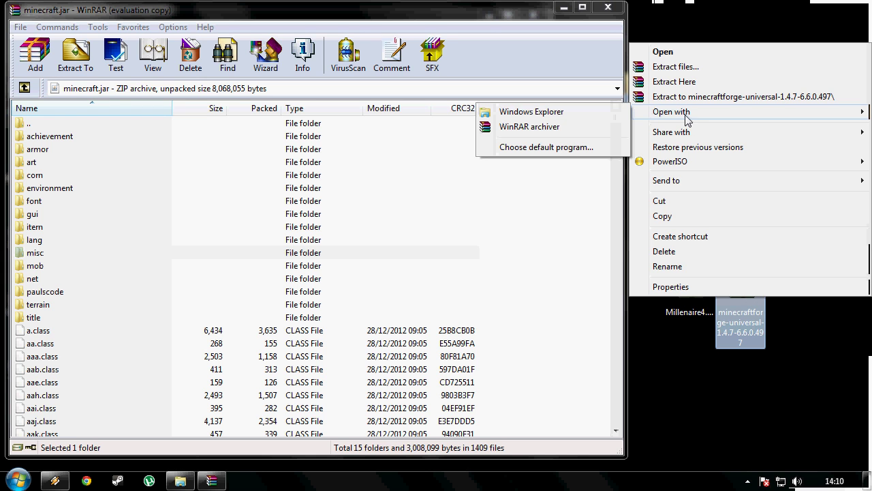
left_click(558, 129)
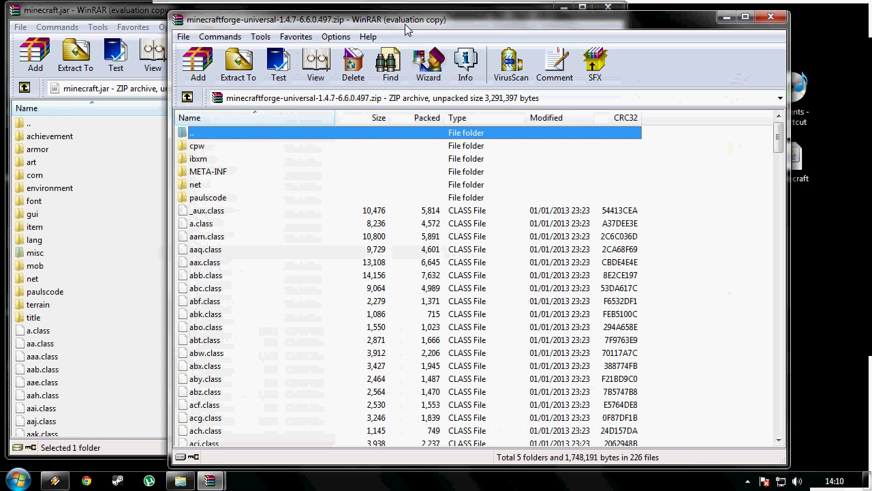
left_click_drag(405, 29, 460, 31)
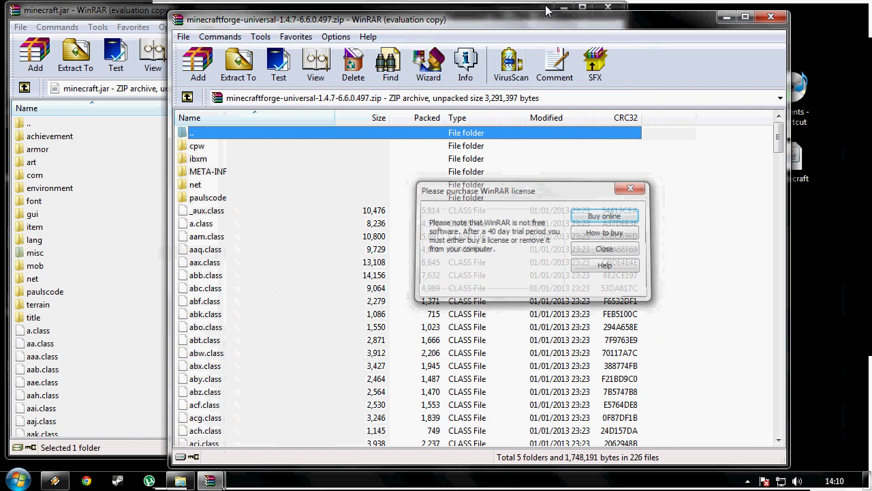
left_click(641, 187)
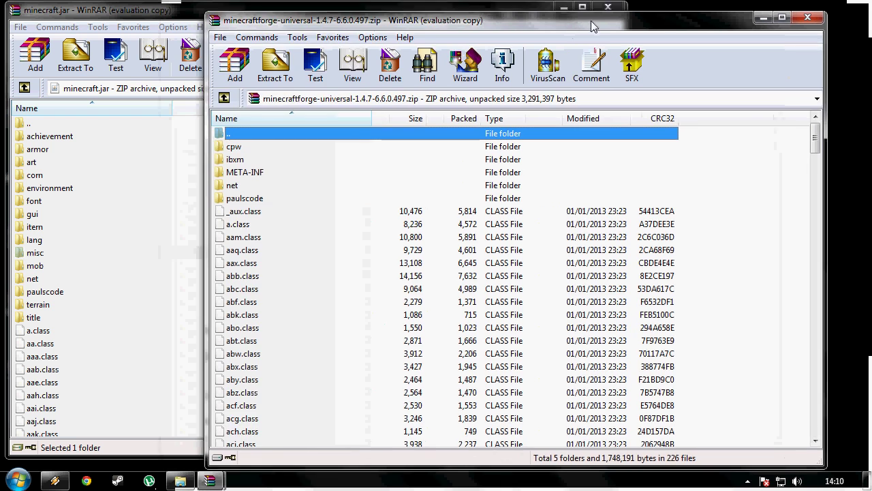
left_click_drag(591, 25, 628, 29)
Add all files and folders from the Forge archive to minecraft.jar and close the archive windows.
left_click(381, 161)
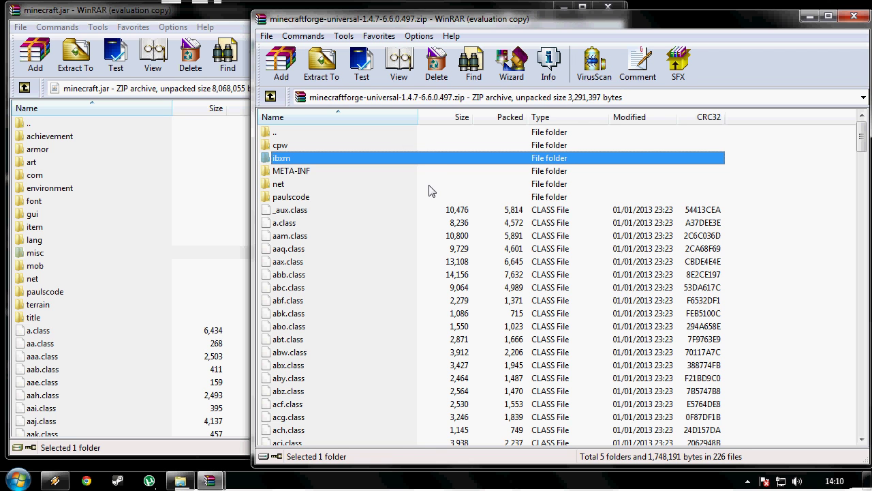
key("ctrl+a")
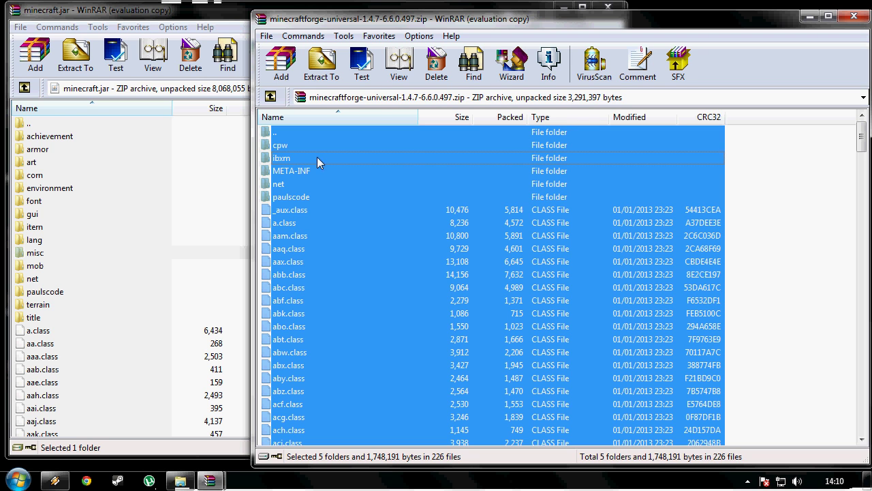
left_click_drag(306, 161, 135, 193)
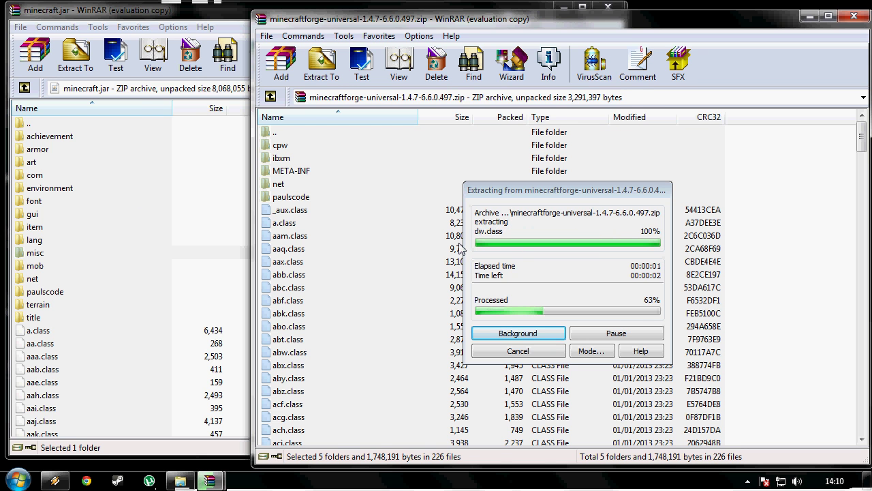
left_click(338, 347)
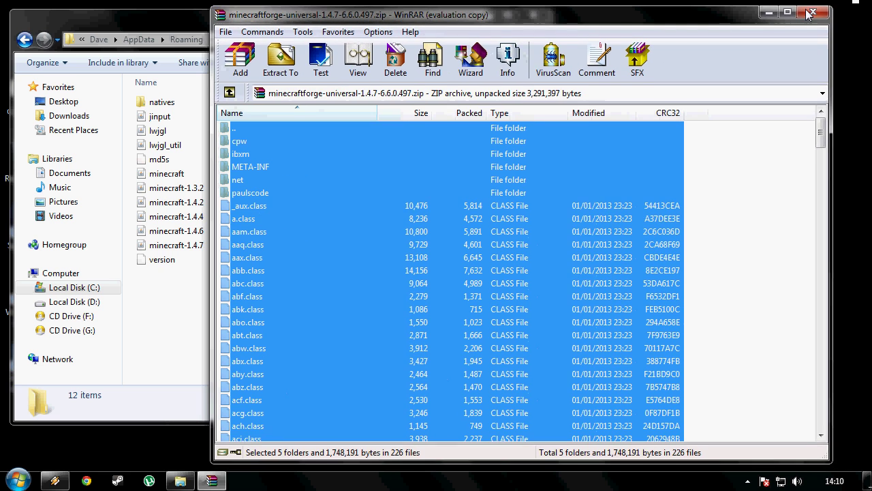
left_click(811, 12)
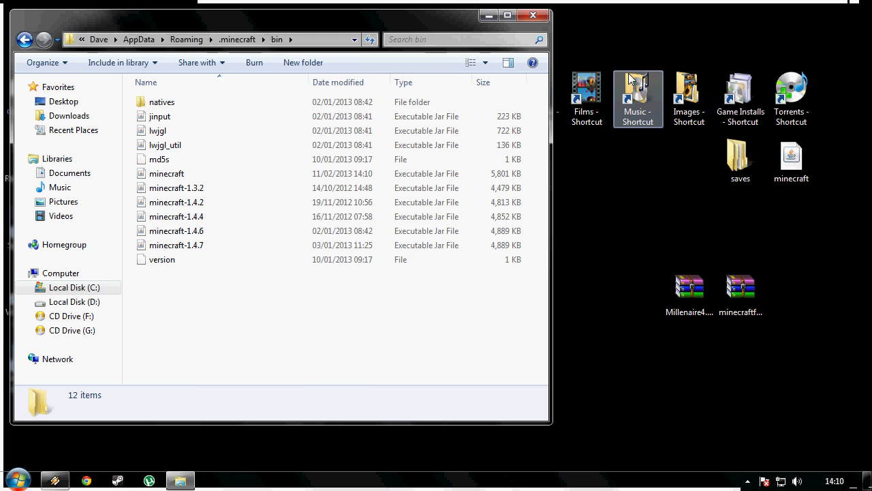
Open the .minecraft\mods folder and open the Millenaire4.1.7 archive in WinRAR beside it, dismissing the licence reminder.
left_click(244, 40)
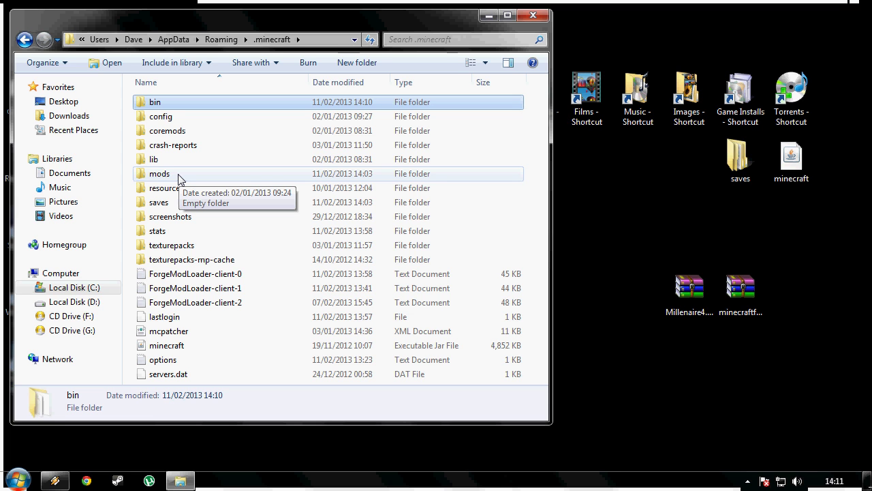
double_click(178, 178)
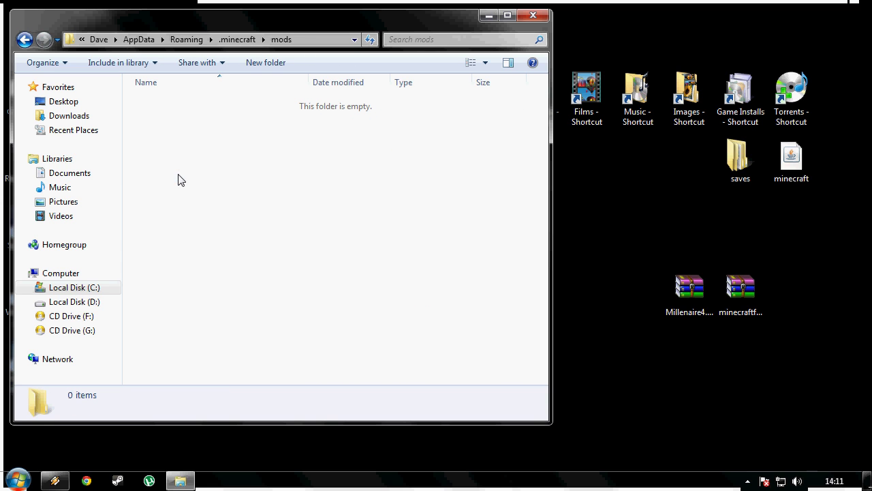
right_click(701, 289)
mouse_move(756, 103)
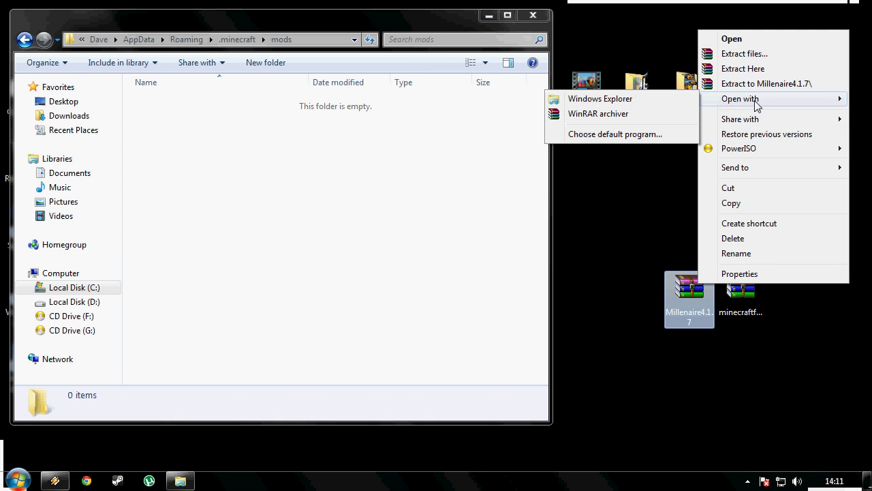
left_click(586, 114)
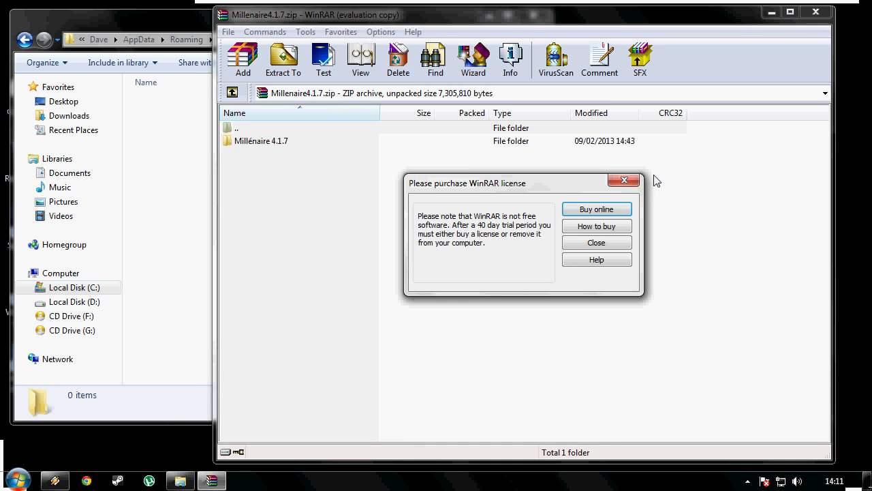
left_click(625, 180)
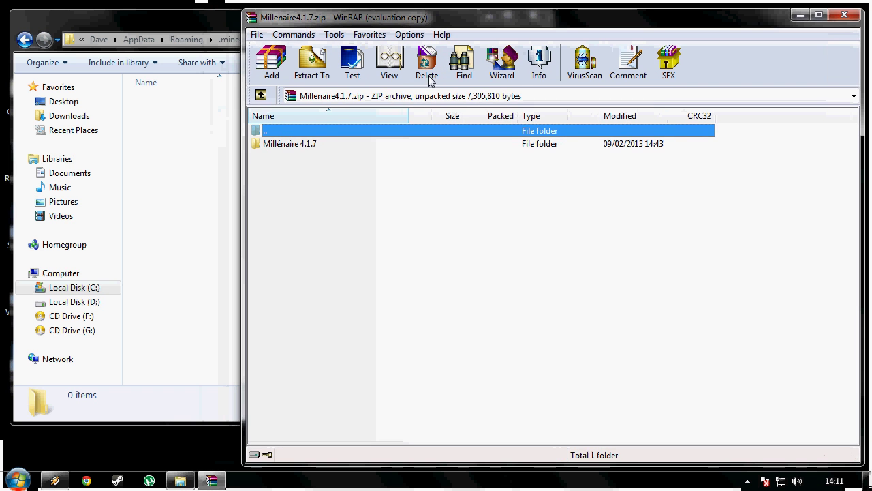
Copy millenaire, millenaire-custom and millenaire4.1.7.zip from the archive's "Put in mods folder" into the mods folder, and close both windows.
double_click(306, 145)
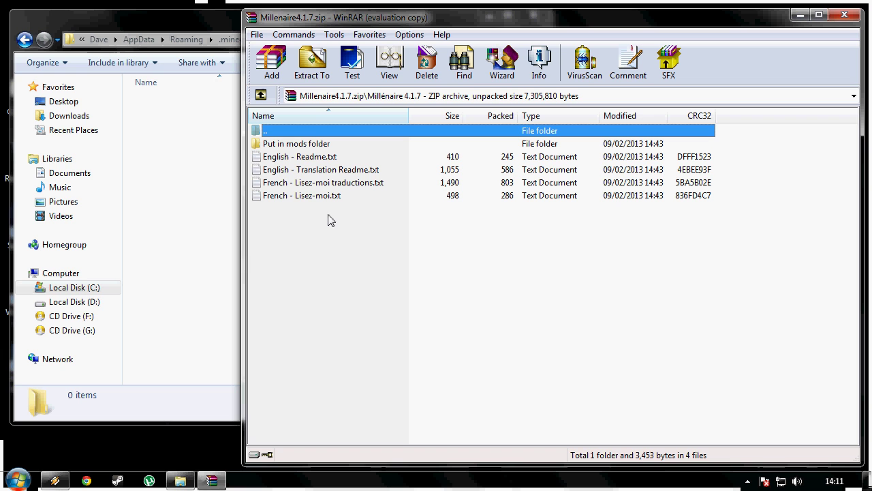
double_click(323, 146)
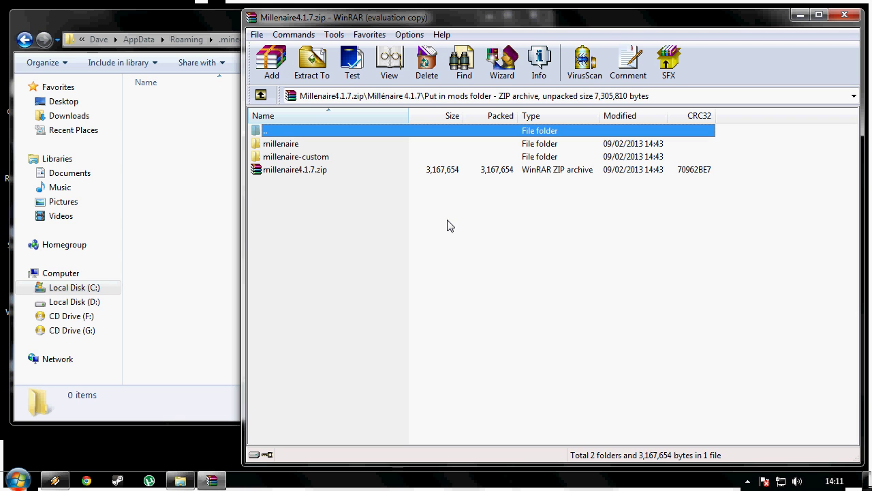
left_click_drag(349, 224, 279, 146)
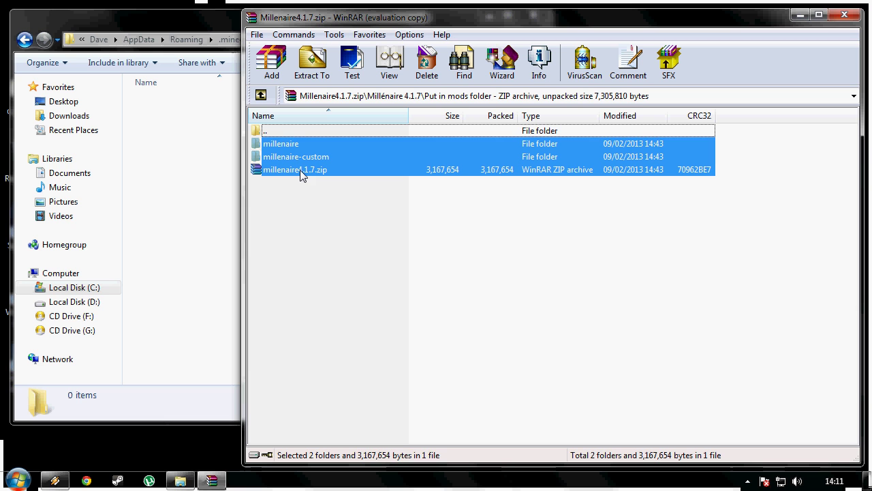
left_click_drag(301, 150, 195, 168)
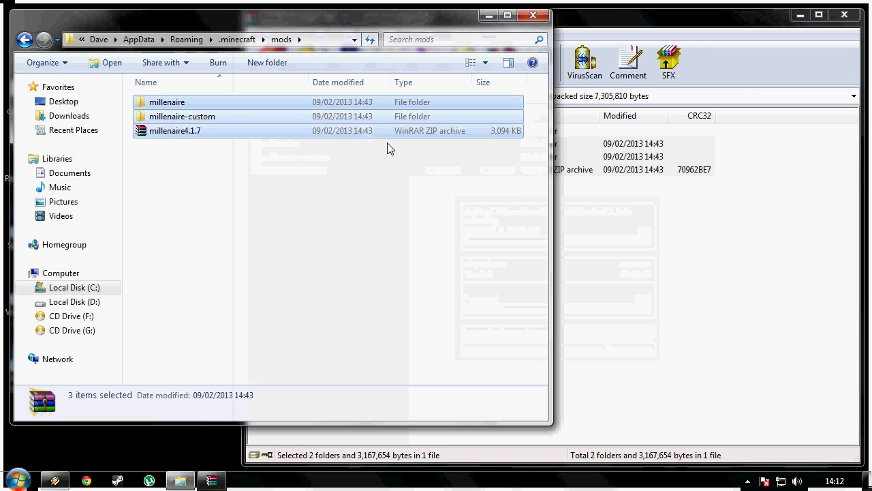
left_click(541, 22)
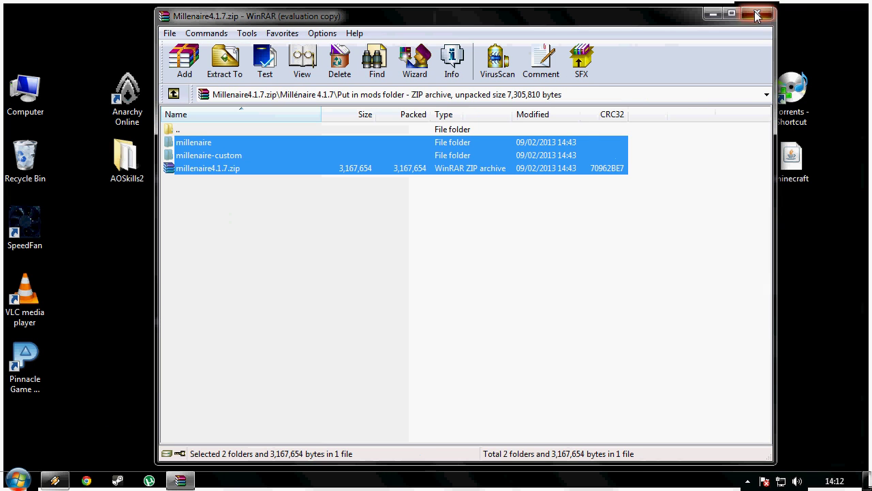
left_click(746, 19)
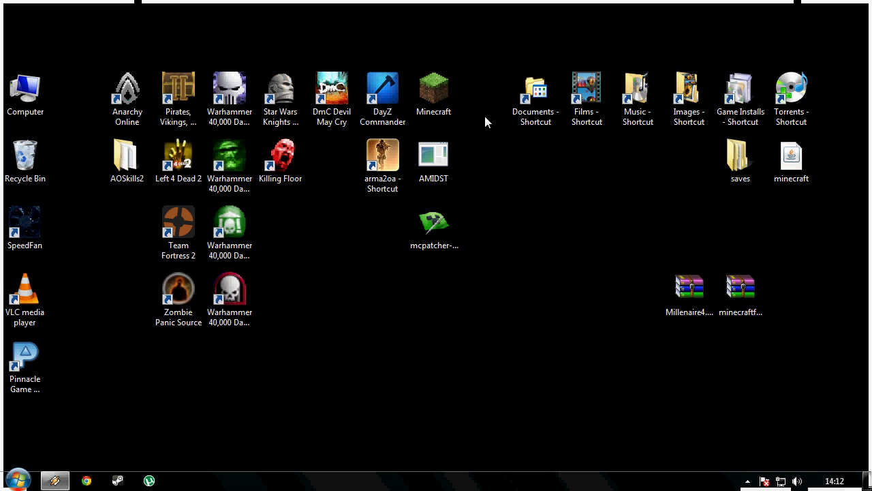
Log in to Minecraft with the remembered account and create a single-player Survival world named New World.
double_click(447, 98)
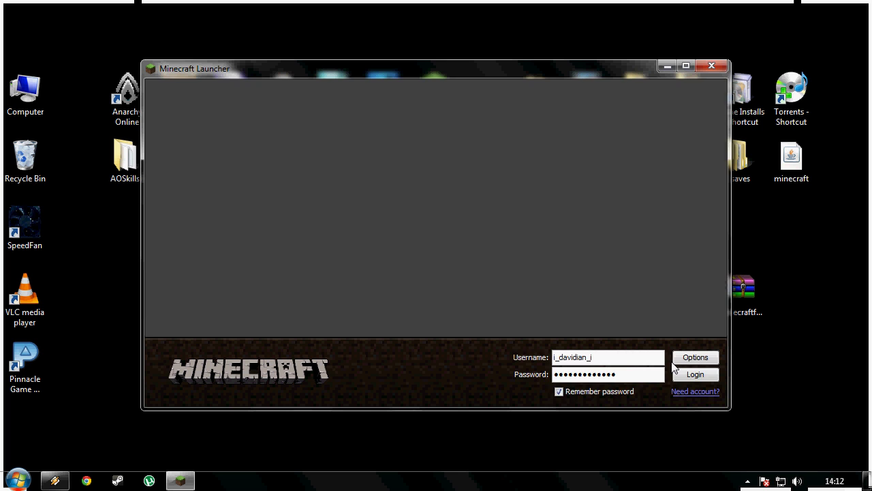
left_click(685, 374)
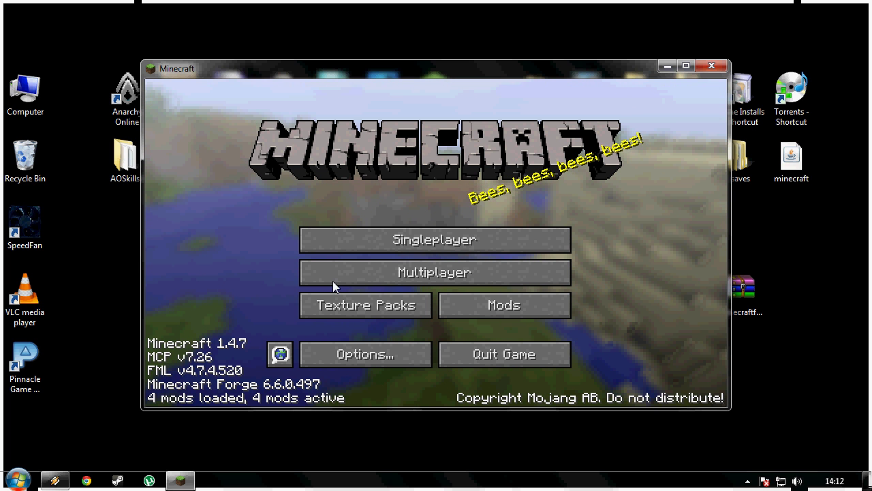
left_click(414, 249)
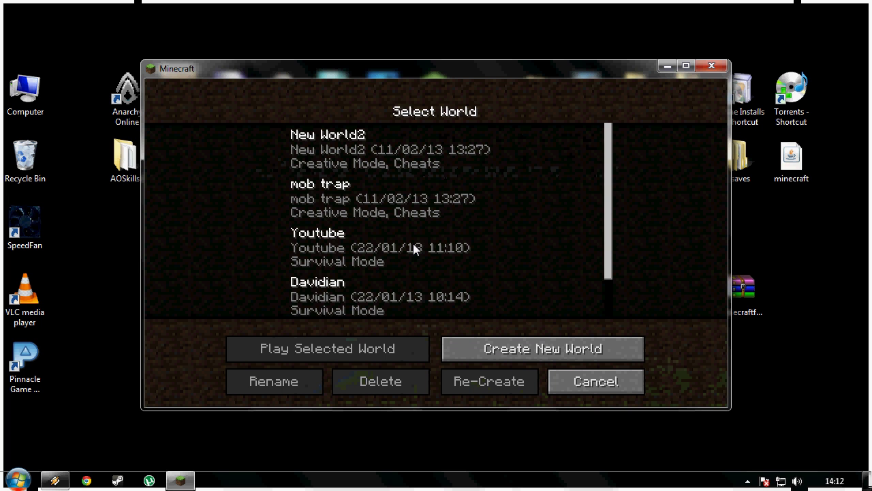
left_click(522, 351)
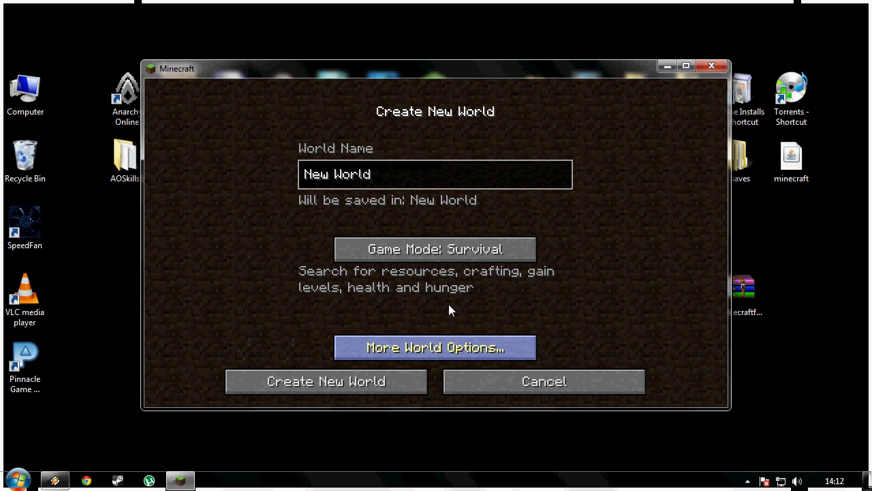
left_click(361, 383)
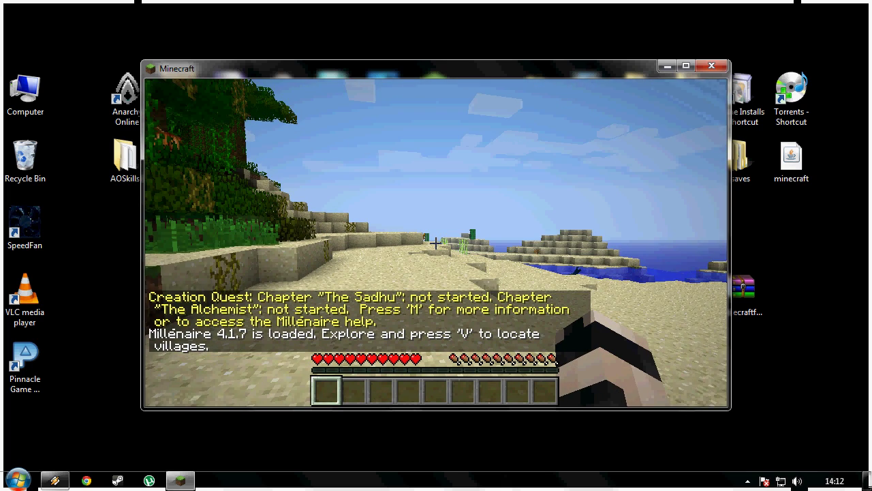
Walk along the sandy shore and check for nearby Millénaire villages.
mouse_move(436, 244)
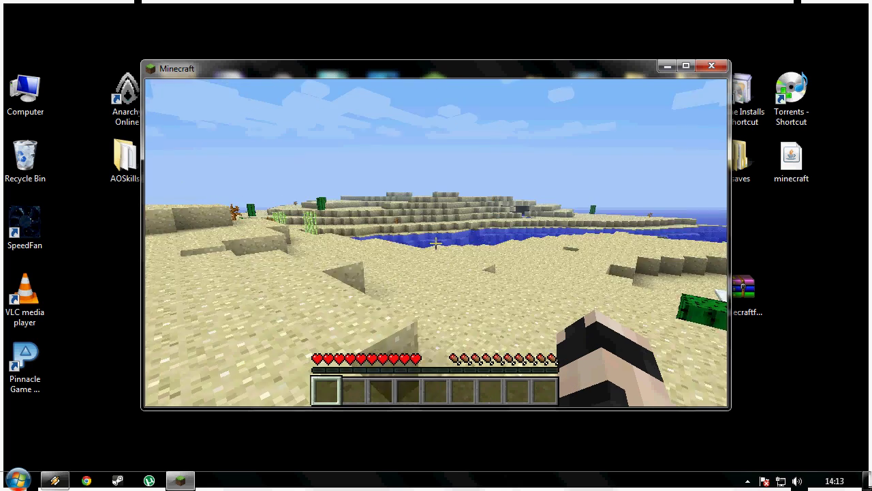
key("w")
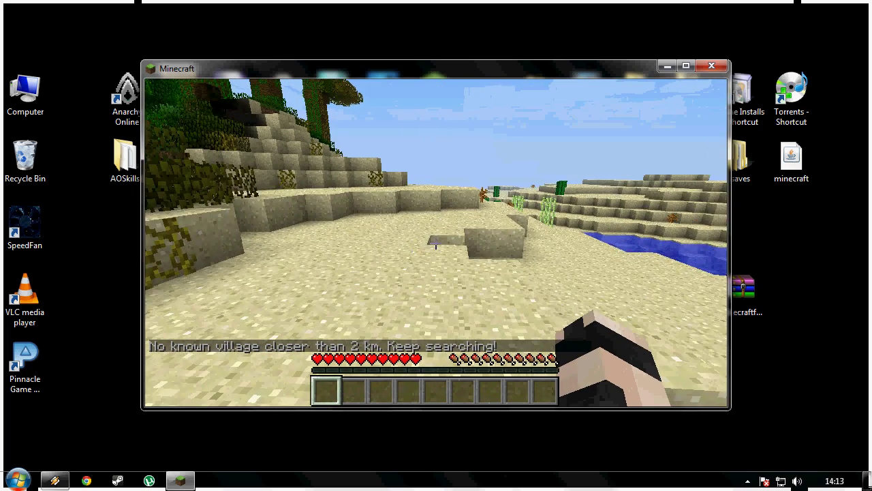
key("w")
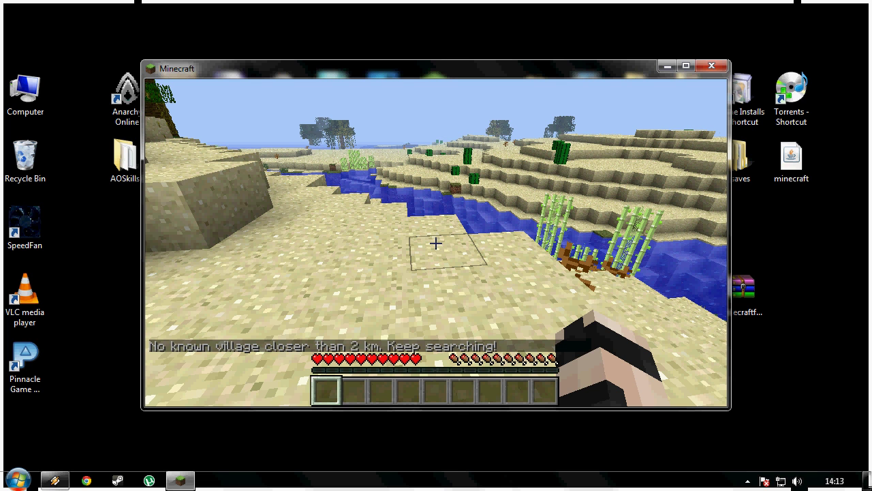
Save and quit the world to the title screen and exit Minecraft.
key("Escape")
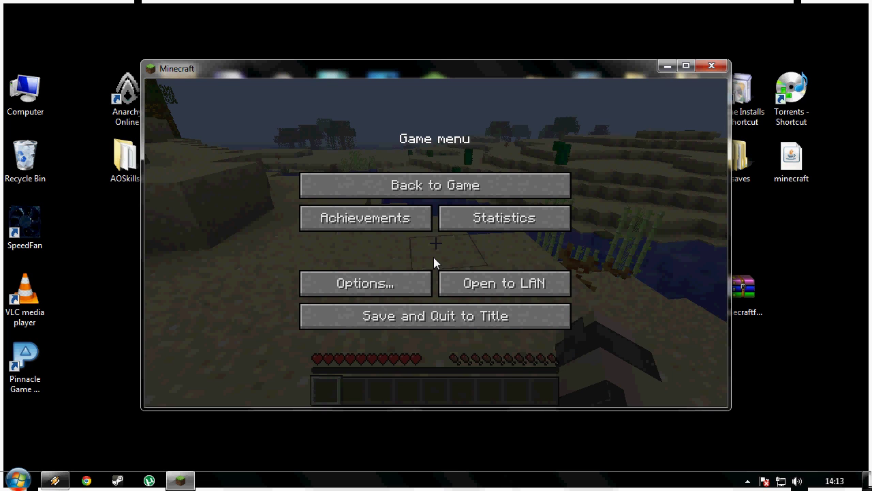
left_click(460, 322)
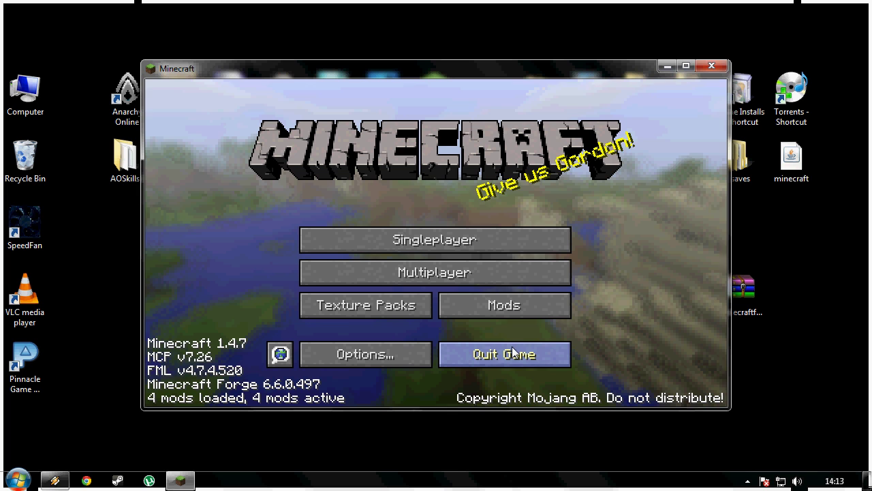
left_click(516, 358)
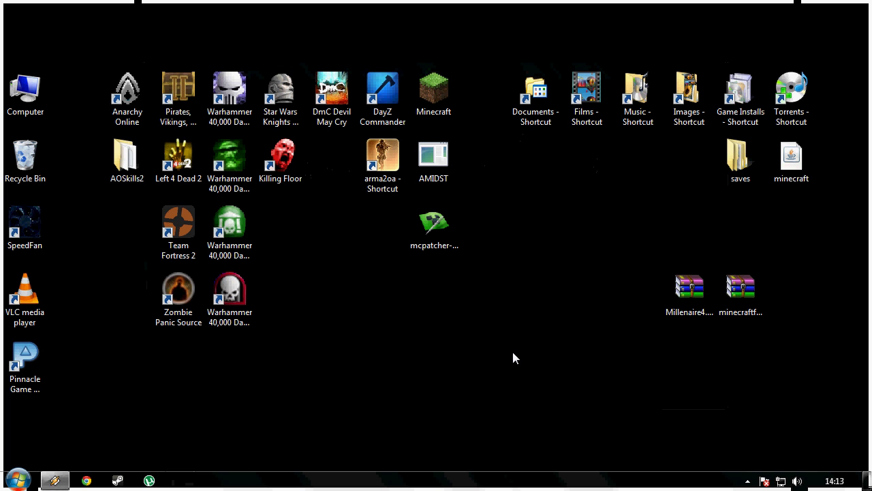
left_click_drag(508, 45, 828, 197)
left_click(494, 59)
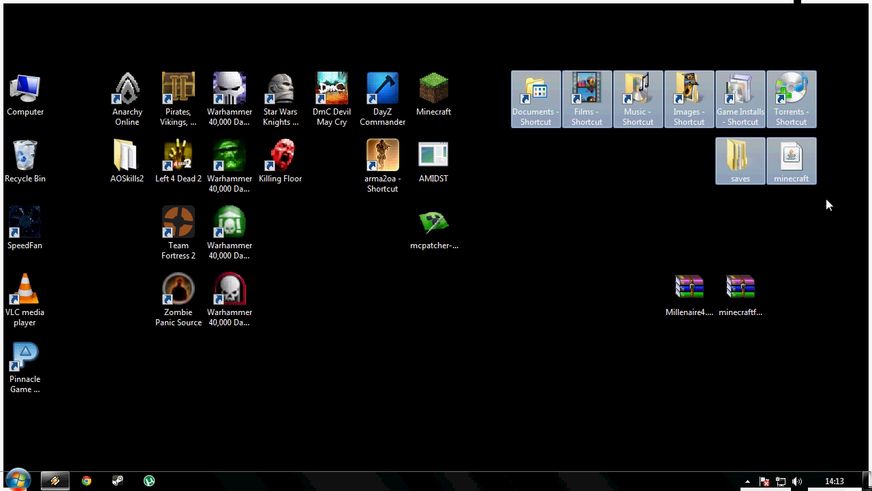
left_click(790, 220)
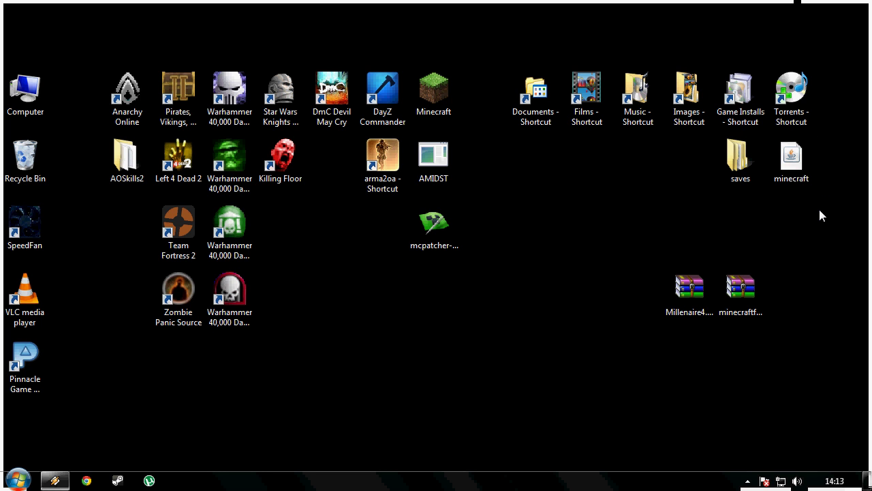
left_click_drag(827, 205, 498, 58)
left_click(815, 209)
left_click(507, 72)
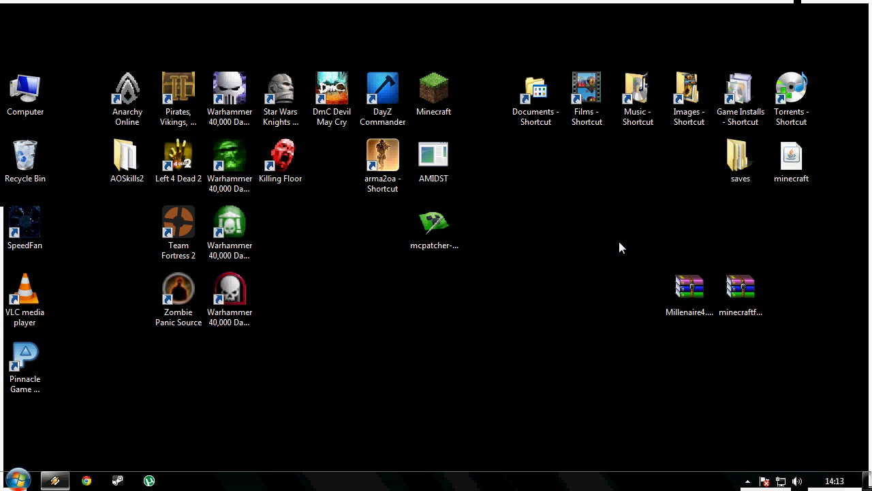
left_click_drag(618, 242, 775, 326)
left_click_drag(654, 261, 600, 235)
left_click(671, 257)
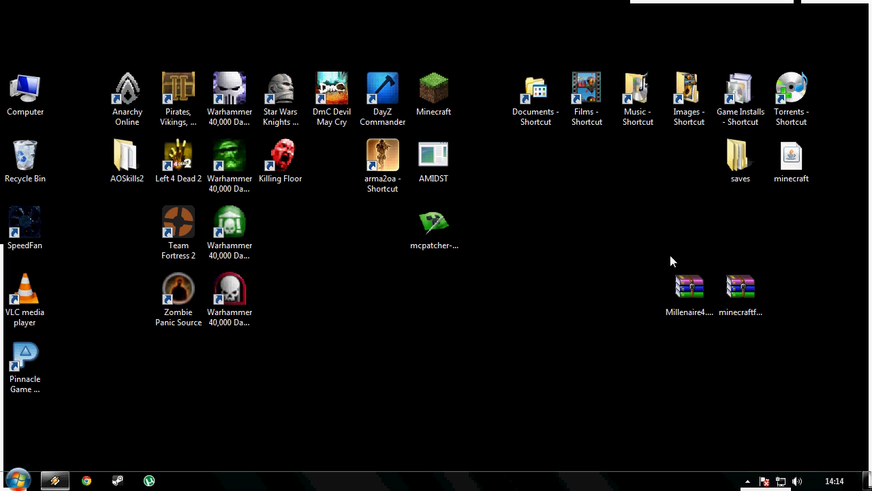
left_click_drag(655, 262, 778, 331)
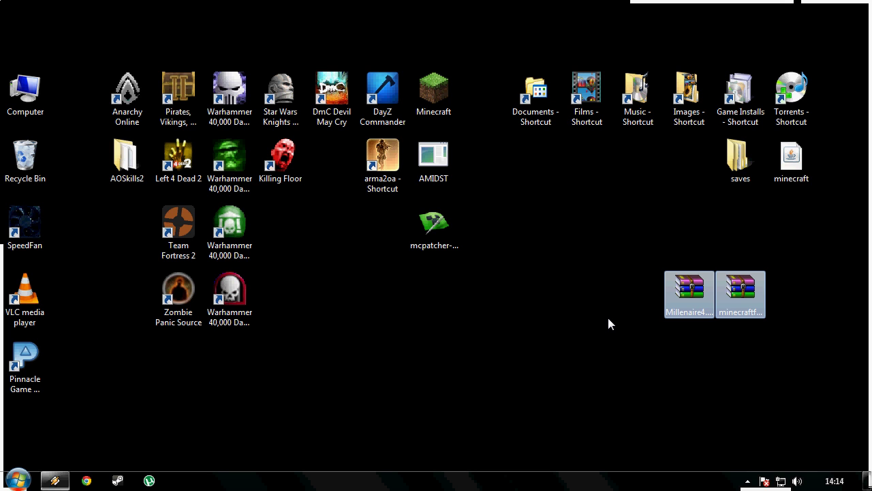
left_click_drag(638, 250, 783, 329)
left_click_drag(614, 248, 648, 261)
left_click(647, 259)
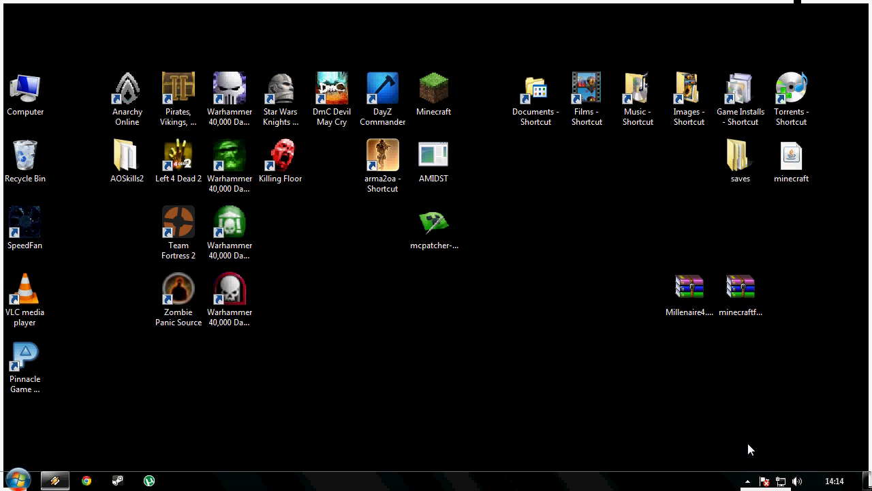
left_click(748, 482)
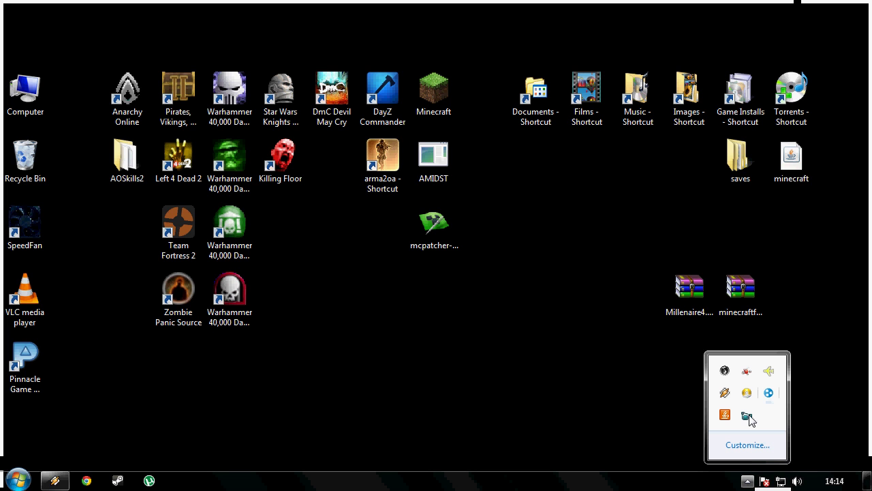